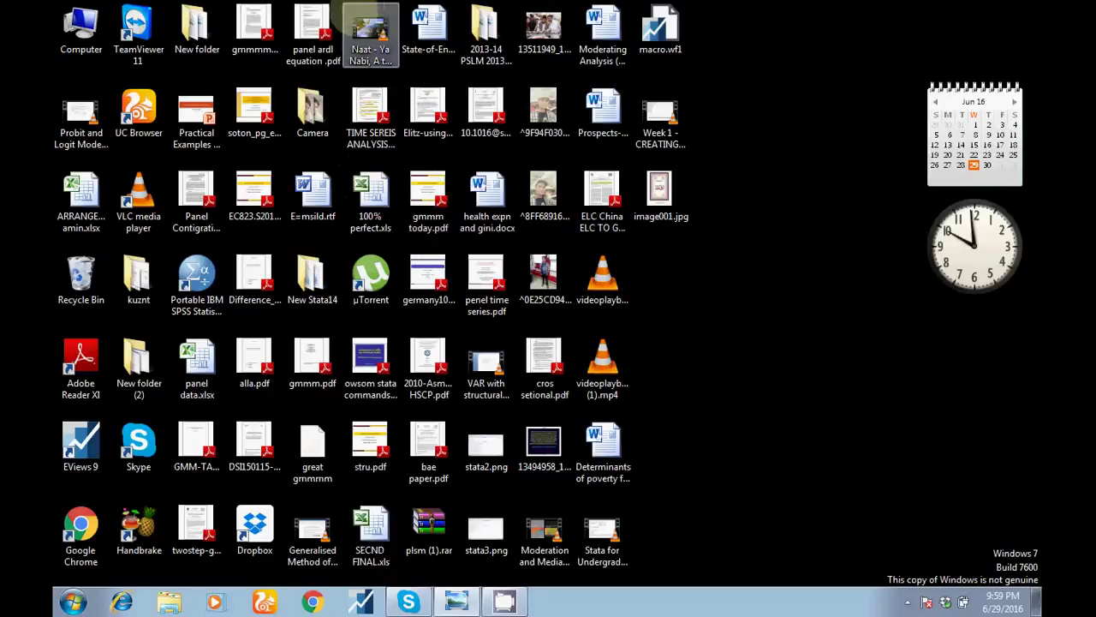
# Step: Import SECND FINAL.xls as a 1970–2014 workfile with default wizard settings and linked series
pyautogui.click(368, 510)
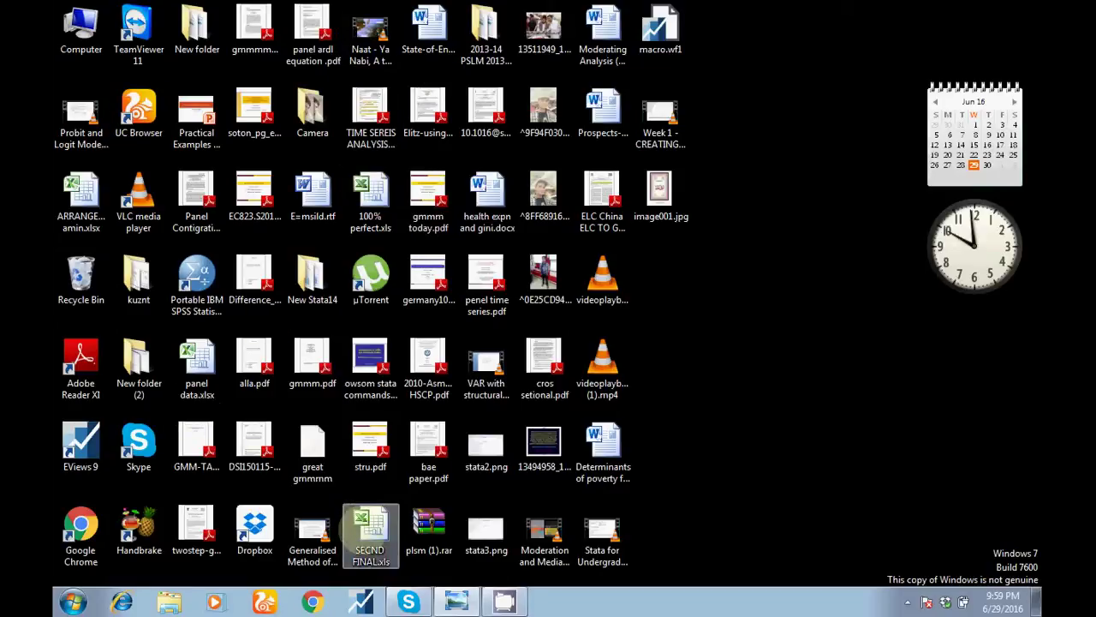
pyautogui.moveTo(368, 514); pyautogui.dragTo(69, 445)
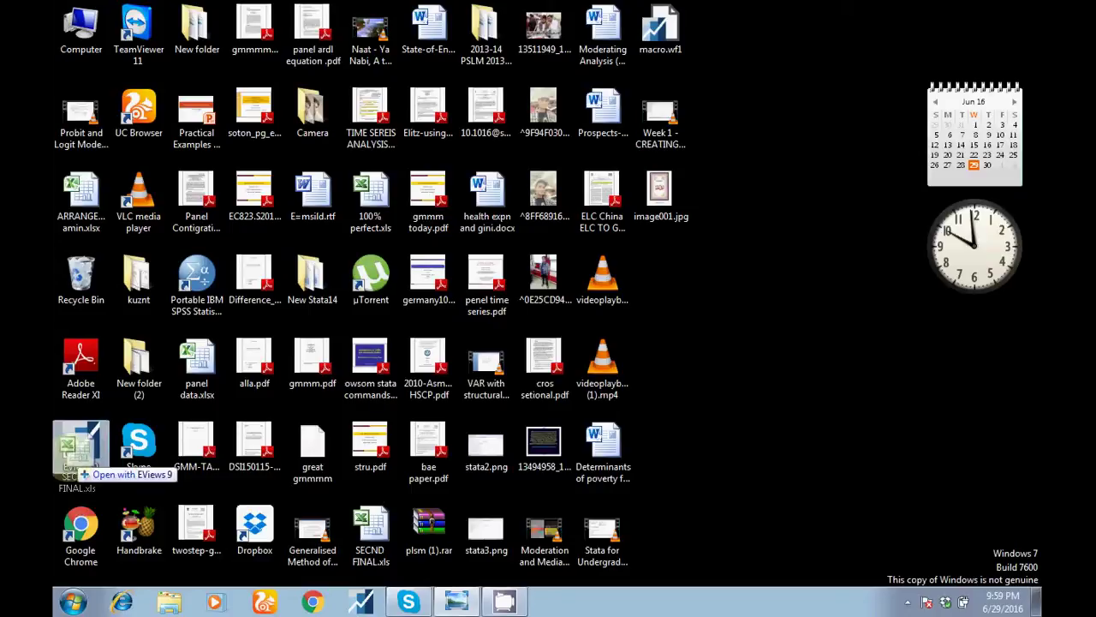
pyautogui.moveTo(70, 454); pyautogui.dragTo(72, 455)
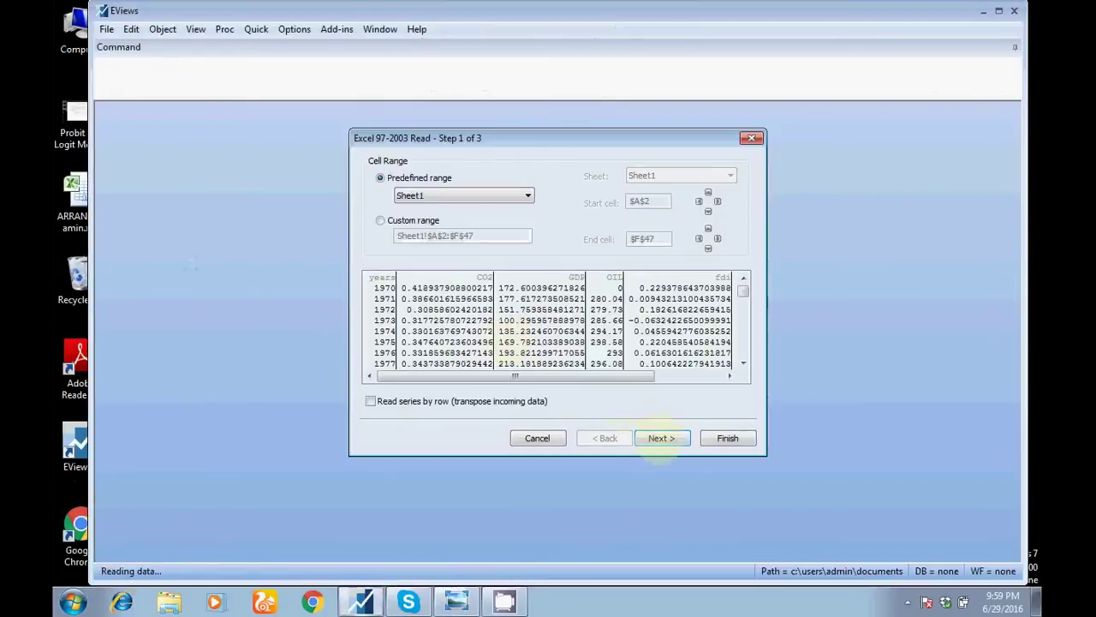
pyautogui.click(662, 437)
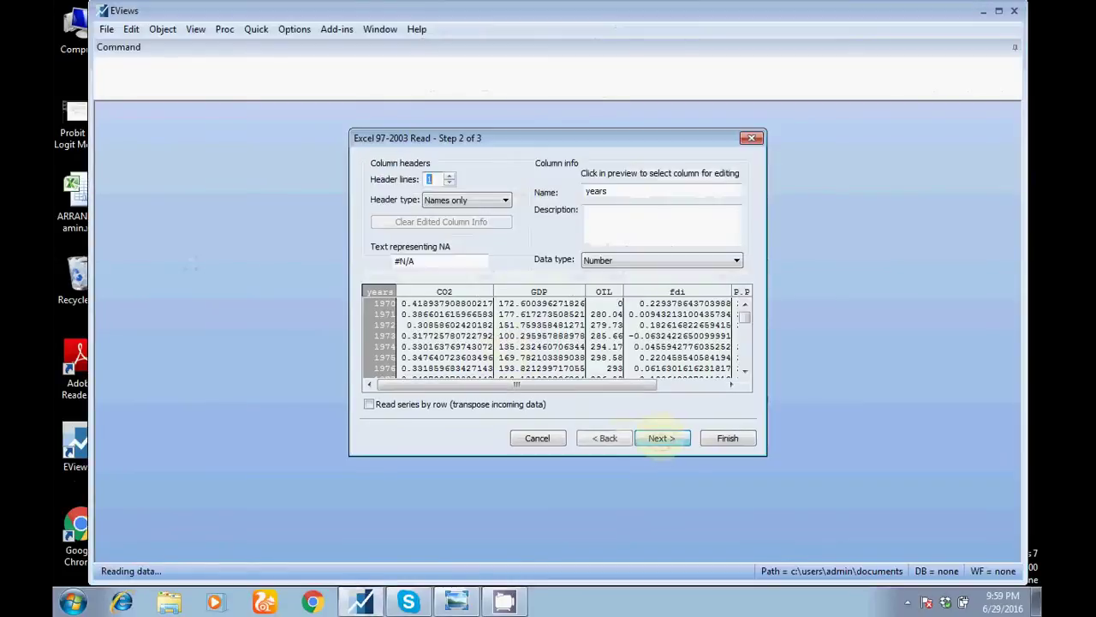
pyautogui.click(662, 438)
pyautogui.click(769, 442)
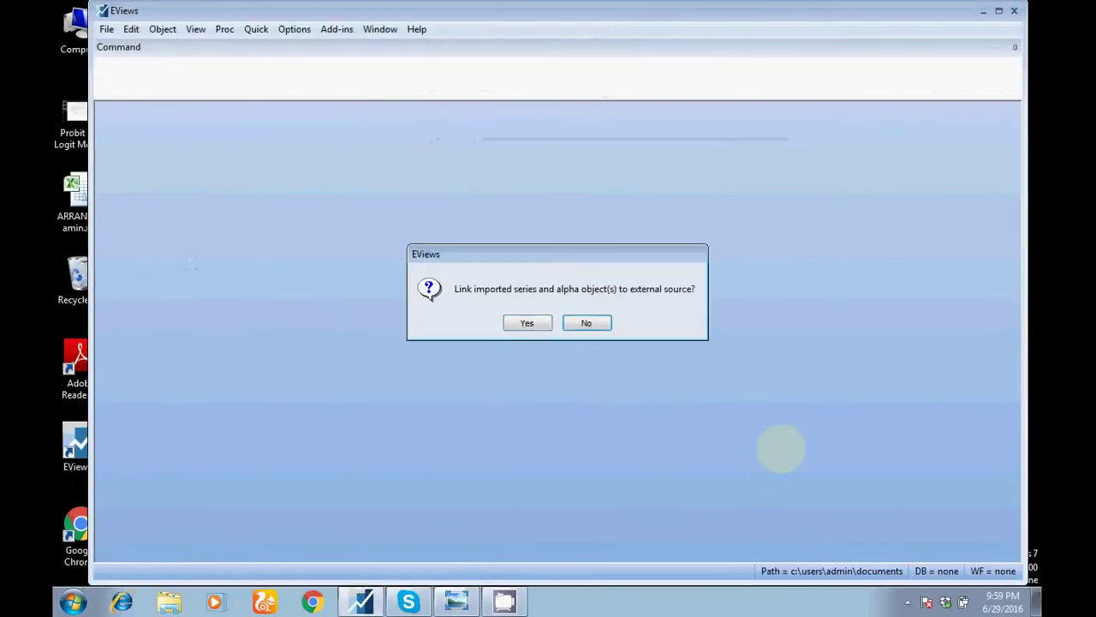
pyautogui.click(527, 323)
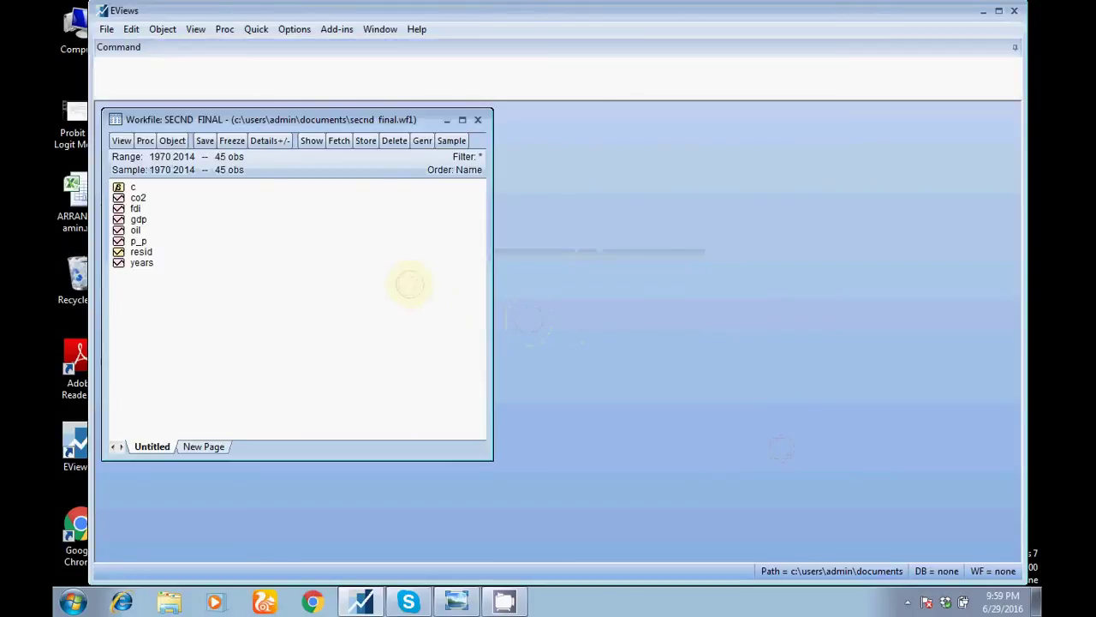
# Step: Inspect the co2 series, then select co2, fdi, gdp and oil in the workfile
pyautogui.doubleClick(137, 197)
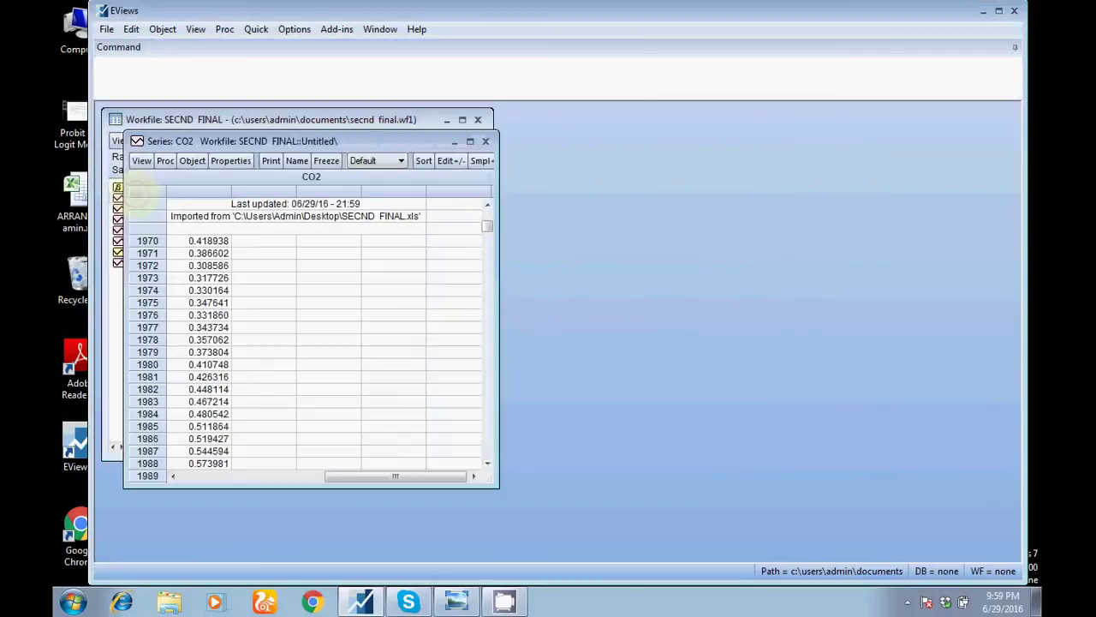
pyautogui.click(485, 141)
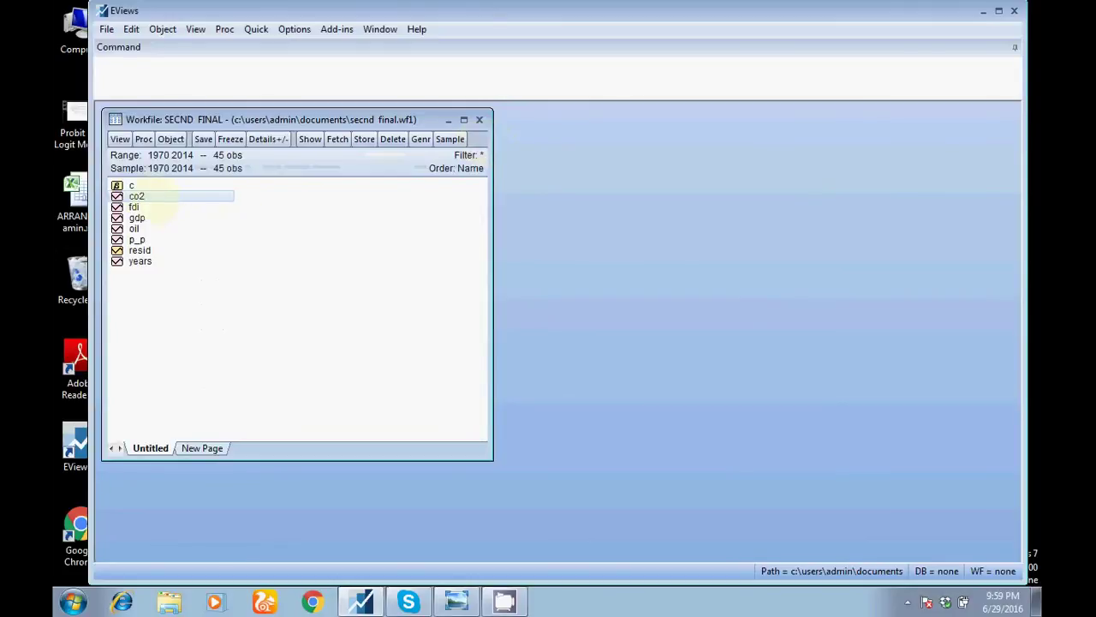
pyautogui.click(142, 196)
pyautogui.keyDown('ctrl'); pyautogui.click(137, 207); pyautogui.keyUp('ctrl')
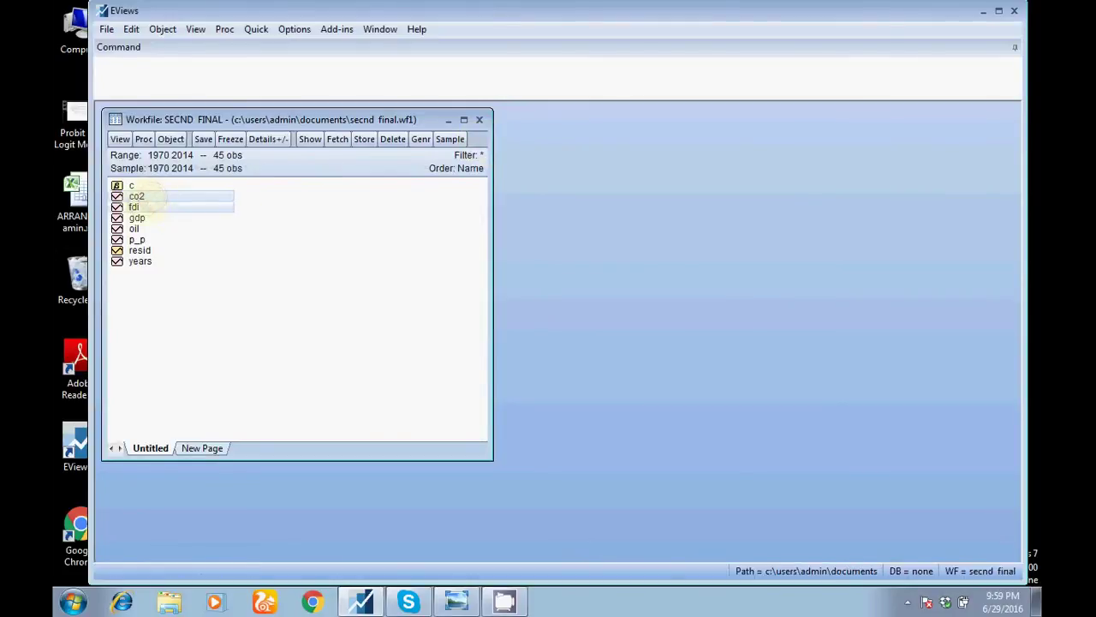
pyautogui.keyDown('ctrl'); pyautogui.click(137, 217); pyautogui.keyUp('ctrl')
pyautogui.keyDown('ctrl'); pyautogui.click(134, 229); pyautogui.keyUp('ctrl')
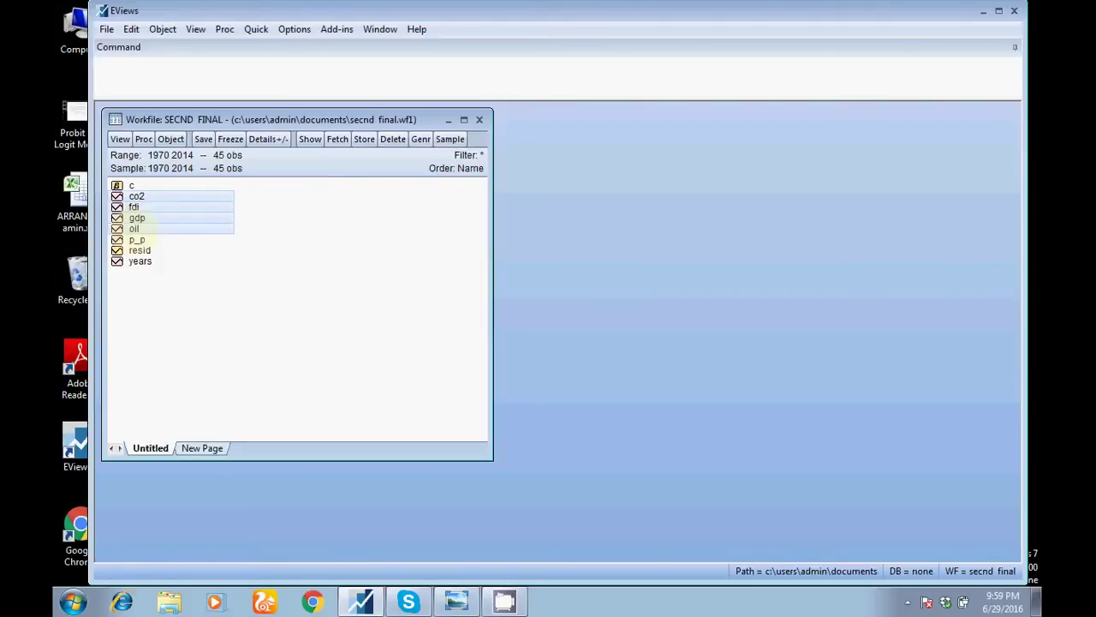
# Step: Open the four selected series as a group spreadsheet maximized in the workspace
pyautogui.rightClick(136, 230)
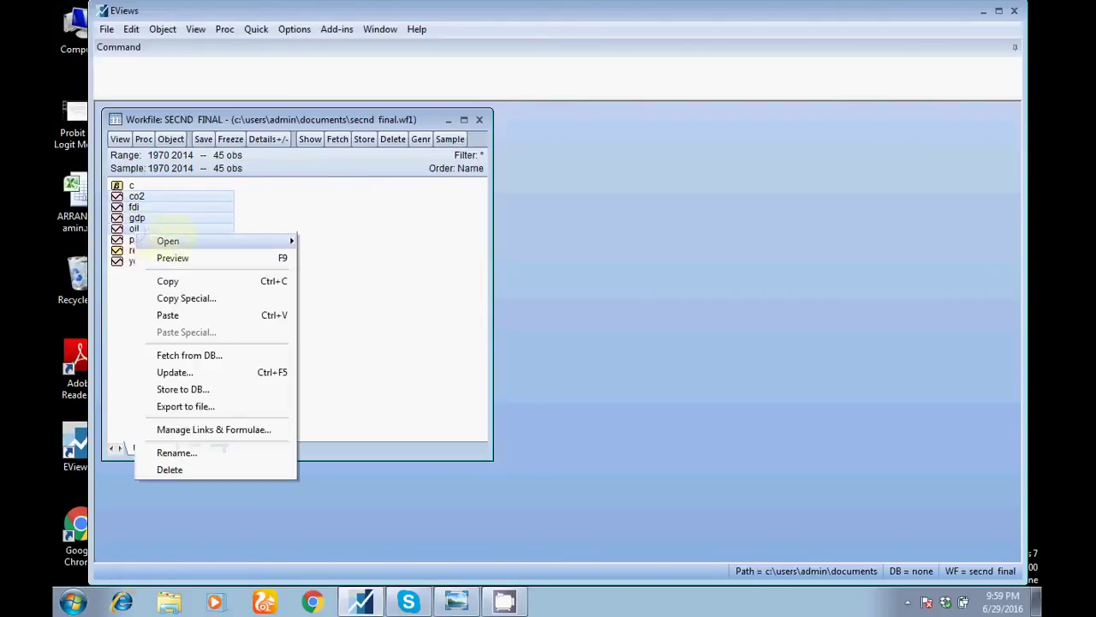
pyautogui.moveTo(172, 240)
pyautogui.click(310, 241)
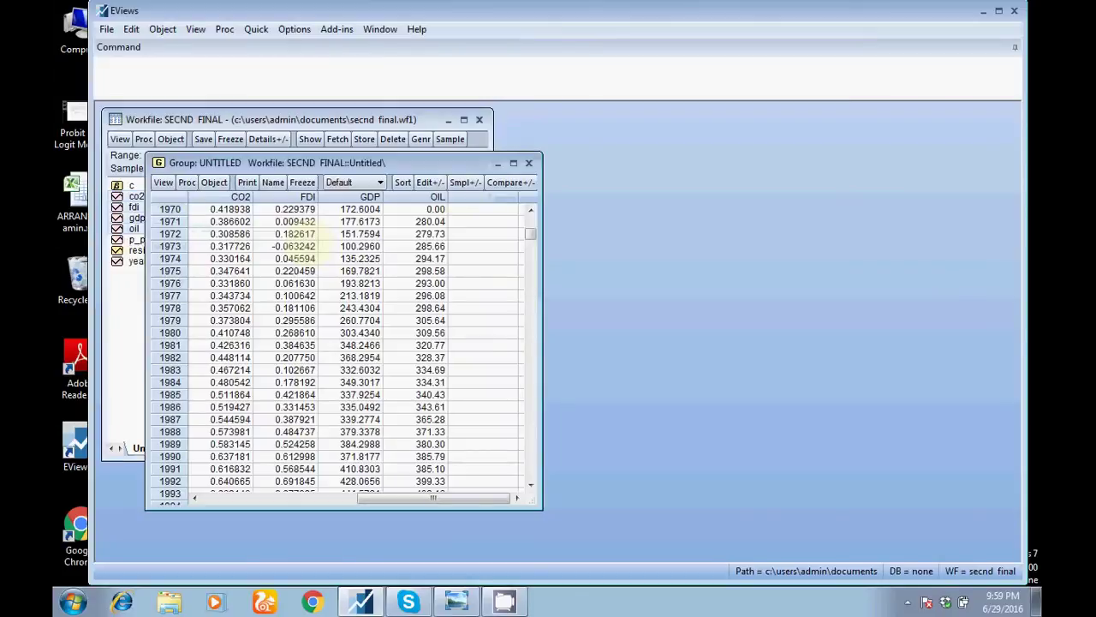
pyautogui.click(513, 163)
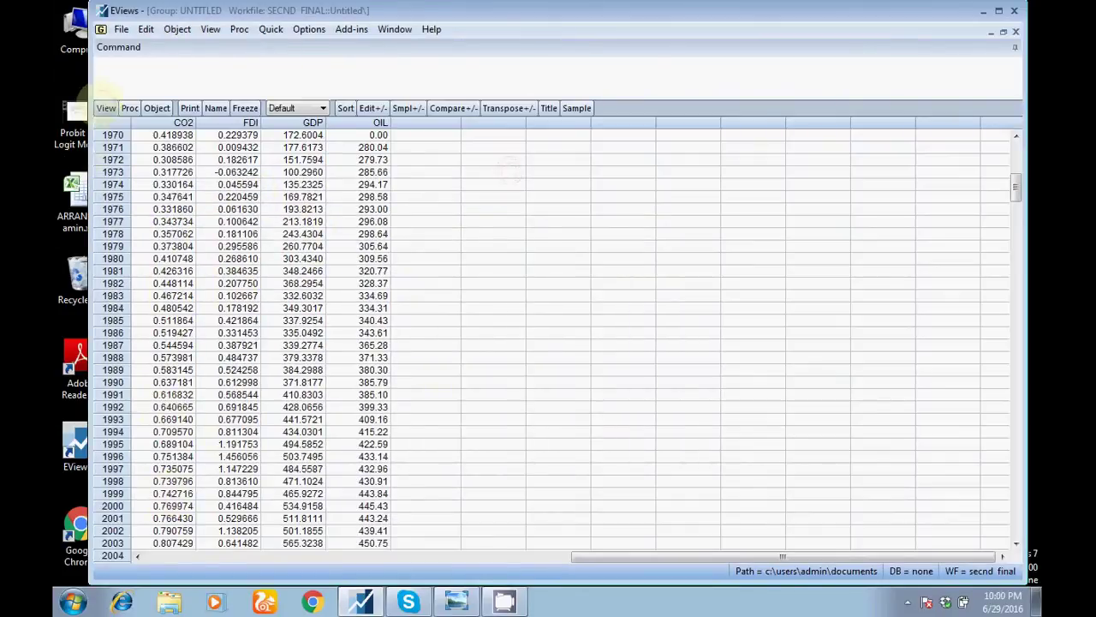
pyautogui.click(105, 108)
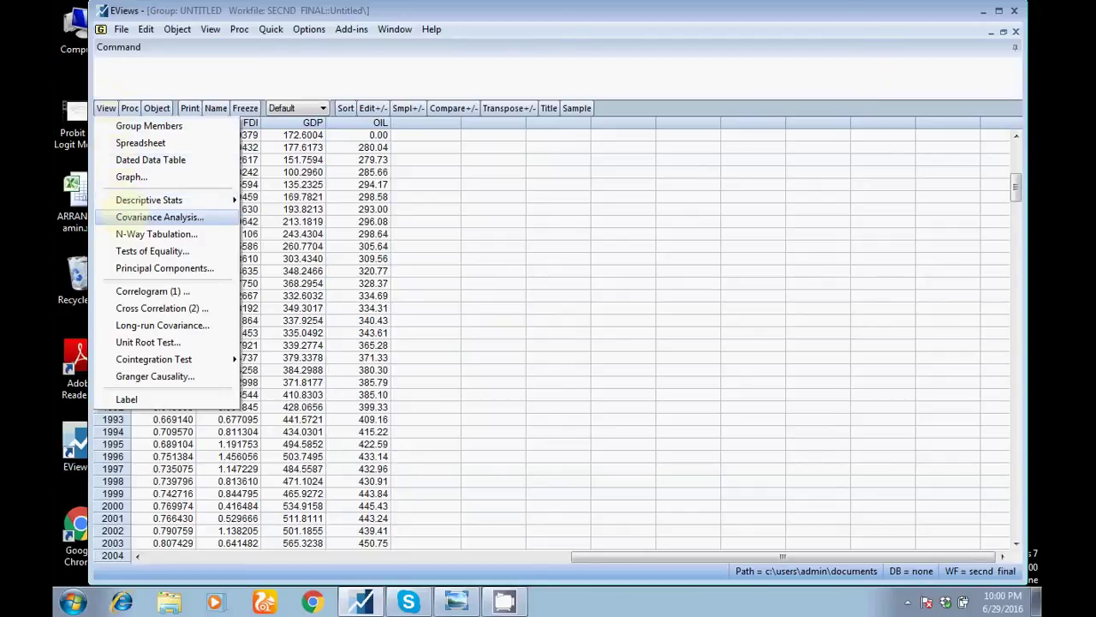
# Step: Run Covariance Analysis with covariance off and correlation, t-statistic and probability on
pyautogui.click(159, 216)
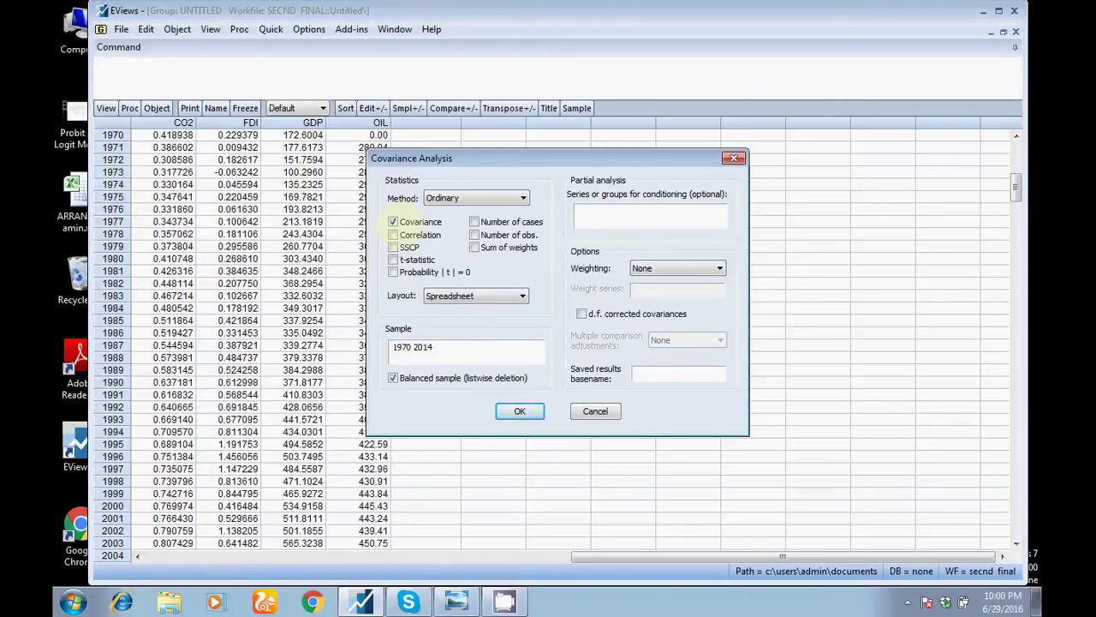
pyautogui.click(393, 222)
pyautogui.click(393, 235)
pyautogui.click(393, 272)
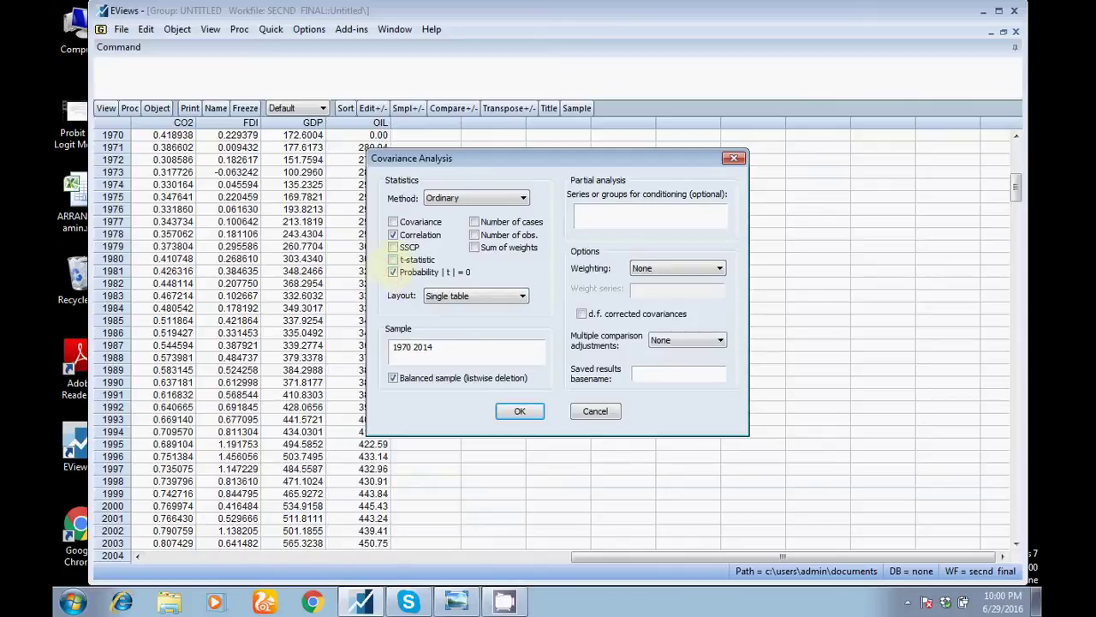
pyautogui.click(393, 259)
pyautogui.click(512, 411)
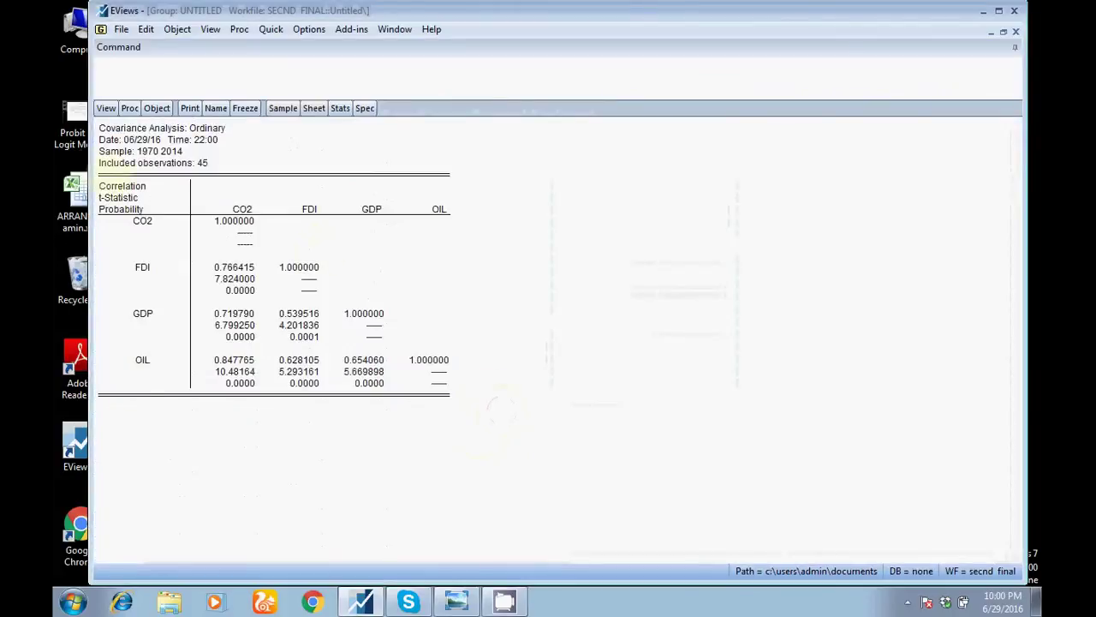
# Step: Highlight the CO2 column, its 1.000000 self-correlation and the FDI row in the table
pyautogui.moveTo(99, 125); pyautogui.dragTo(420, 418)
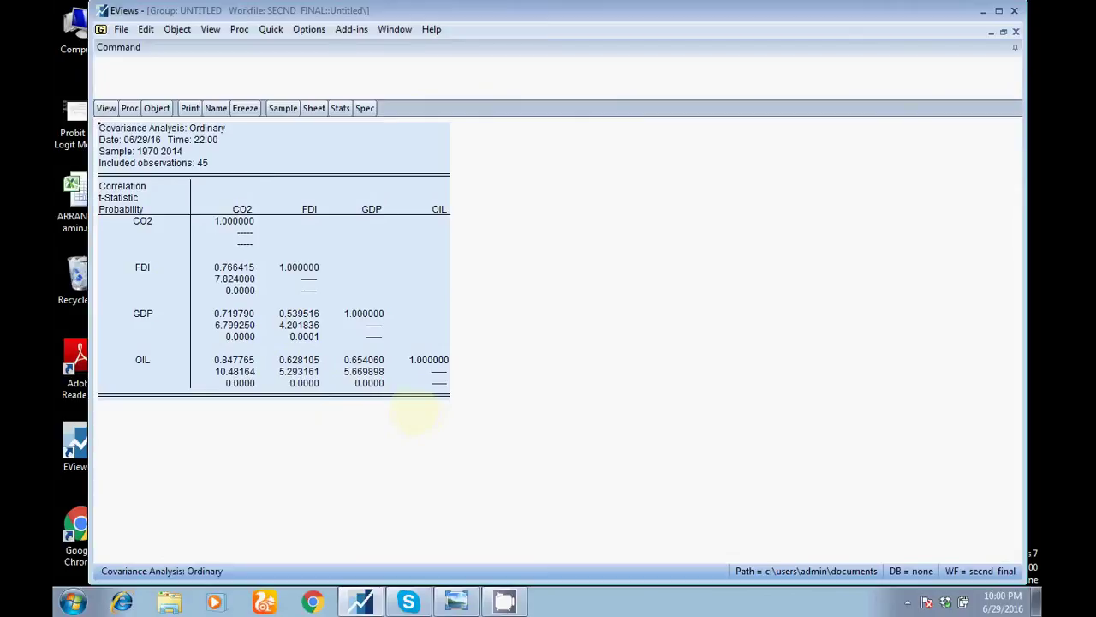
pyautogui.click(412, 410)
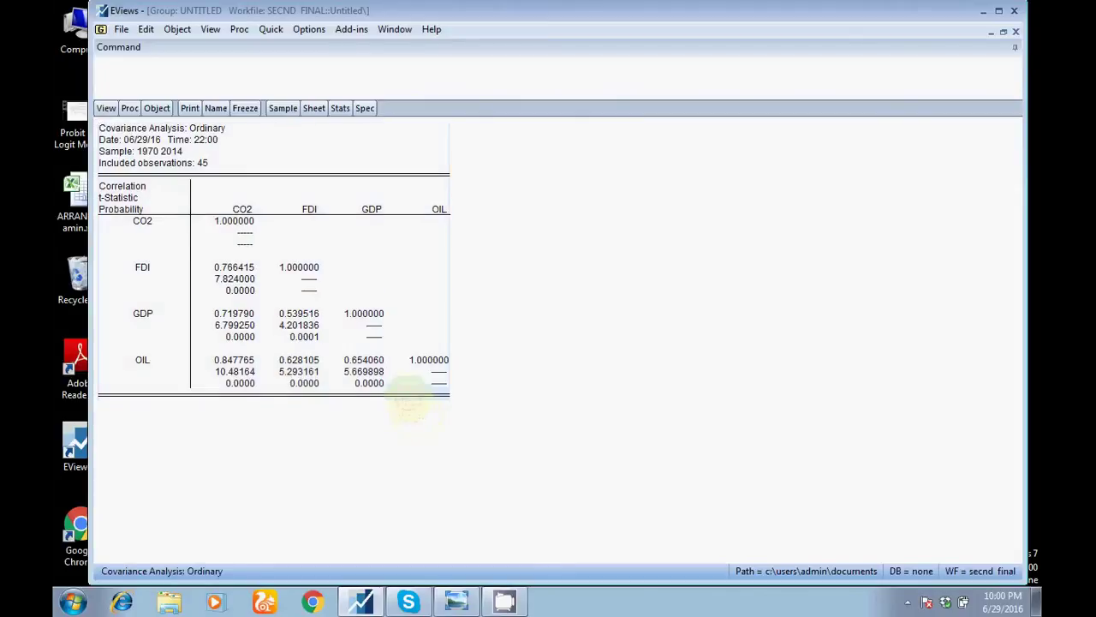
pyautogui.moveTo(143, 230); pyautogui.dragTo(224, 184)
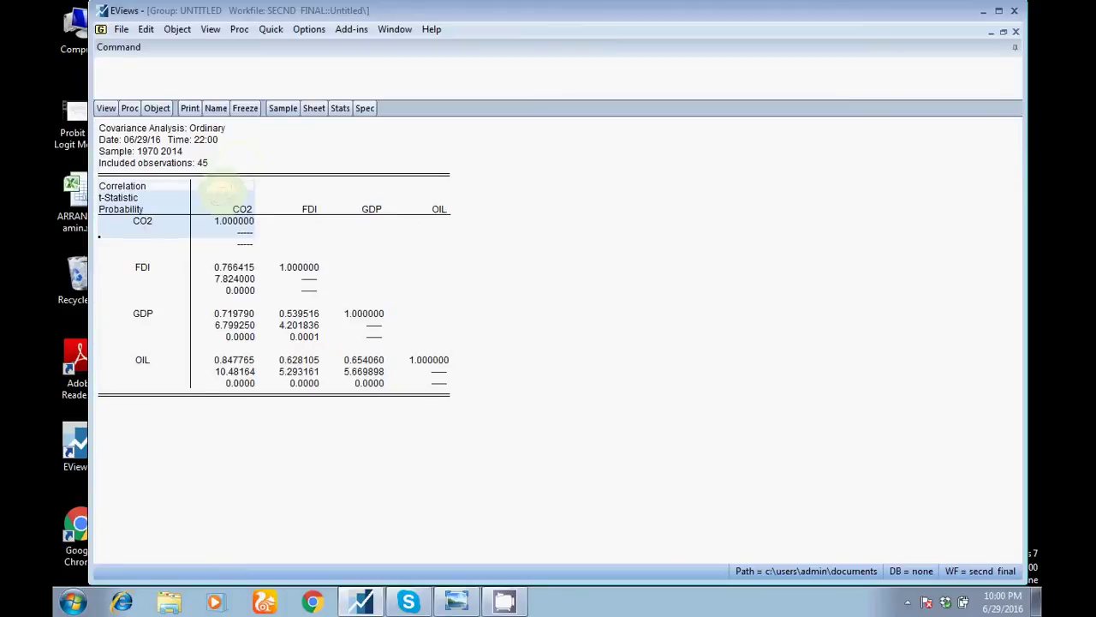
pyautogui.click(231, 221)
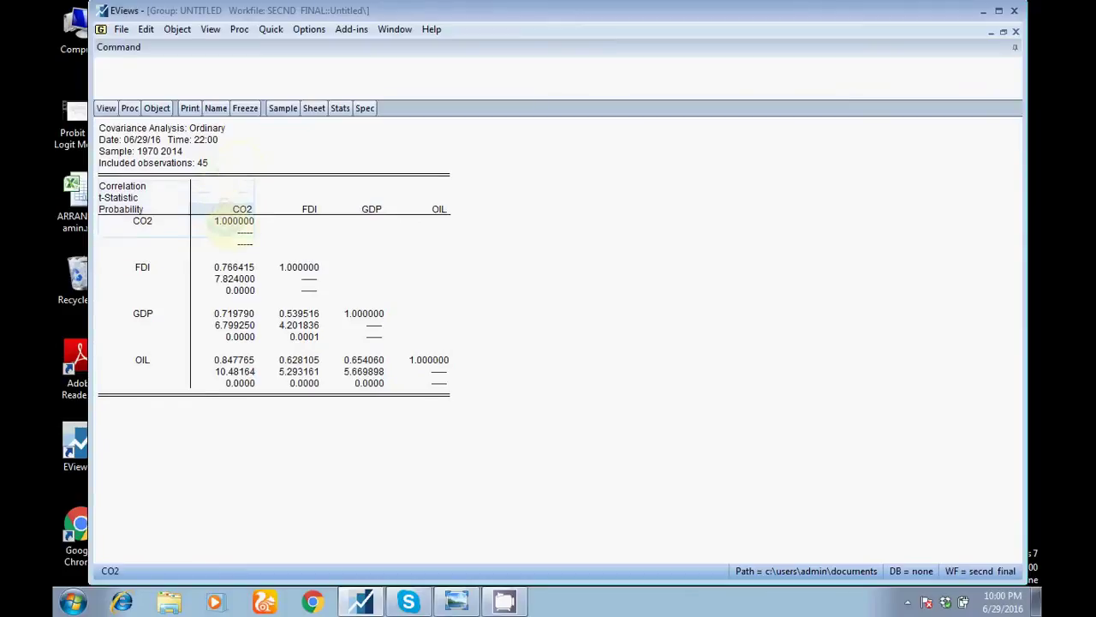
pyautogui.moveTo(231, 221)
pyautogui.mouseDown()
pyautogui.moveTo(244, 242)
pyautogui.moveTo(242, 224)
pyautogui.mouseUp()
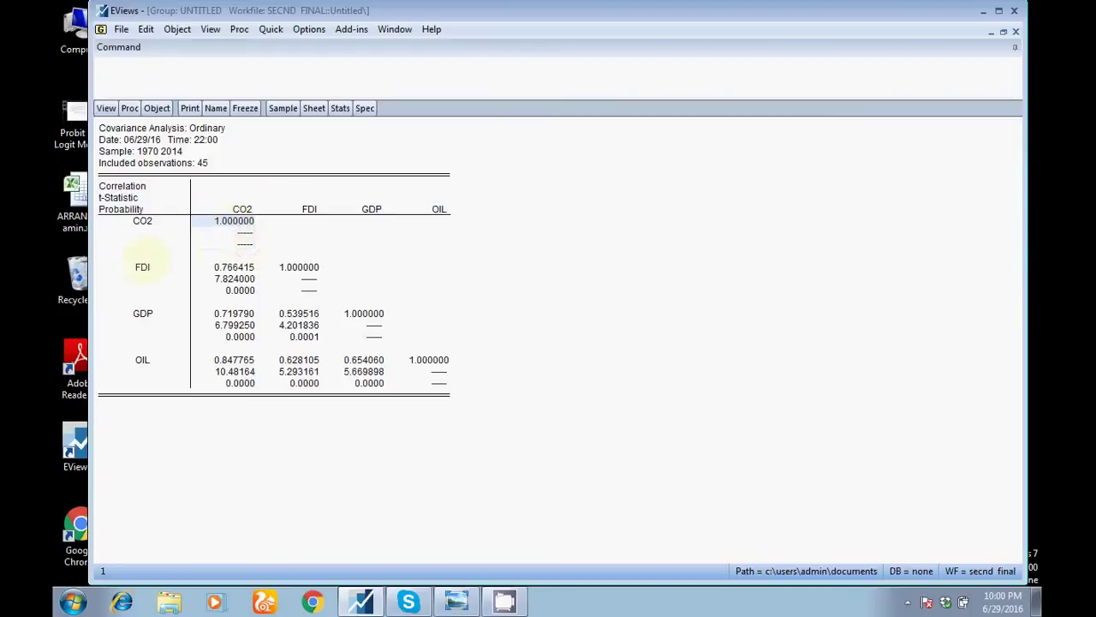
pyautogui.click(142, 266)
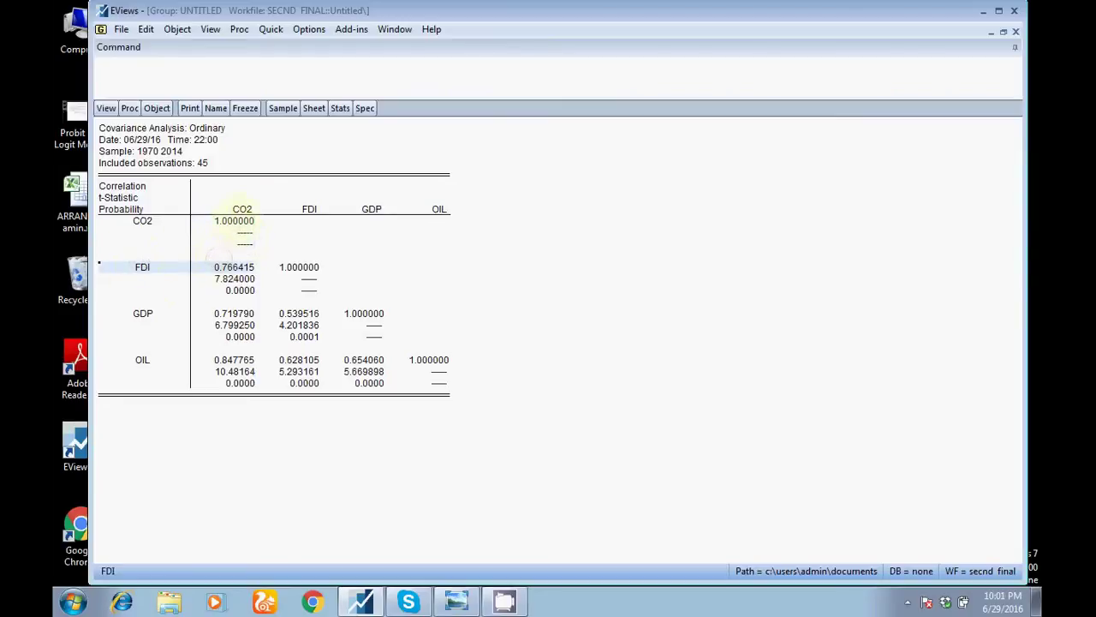
pyautogui.click(236, 209)
# Step: Read CO2–FDI's exact correlation 0.766415, t-statistic 7.824000 and probability 0.0000, then view the strength guide
pyautogui.click(230, 267)
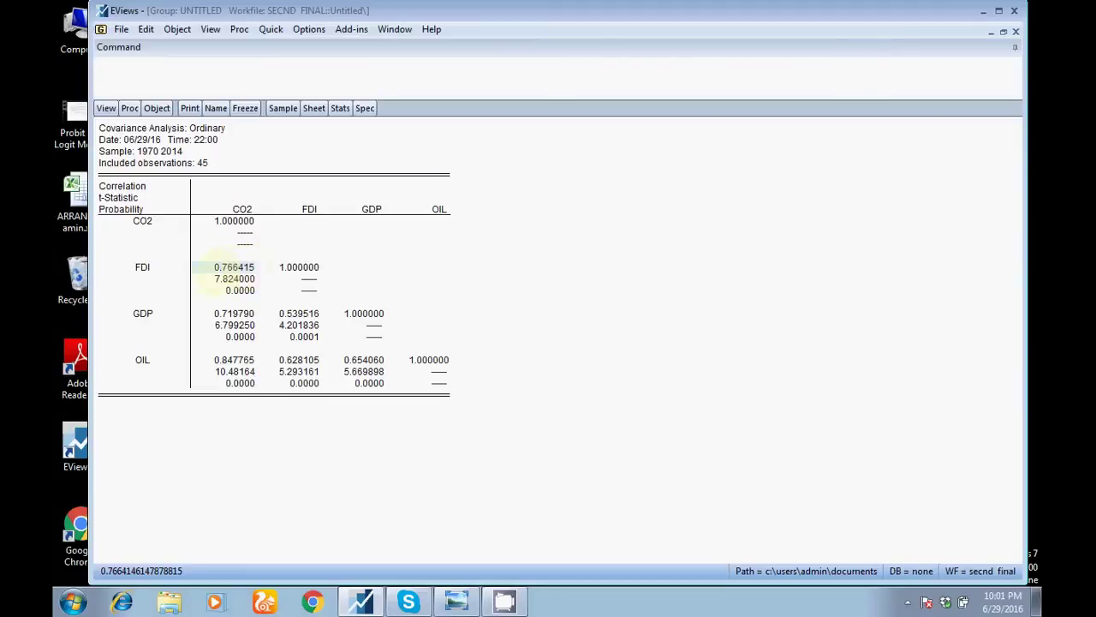
pyautogui.click(234, 278)
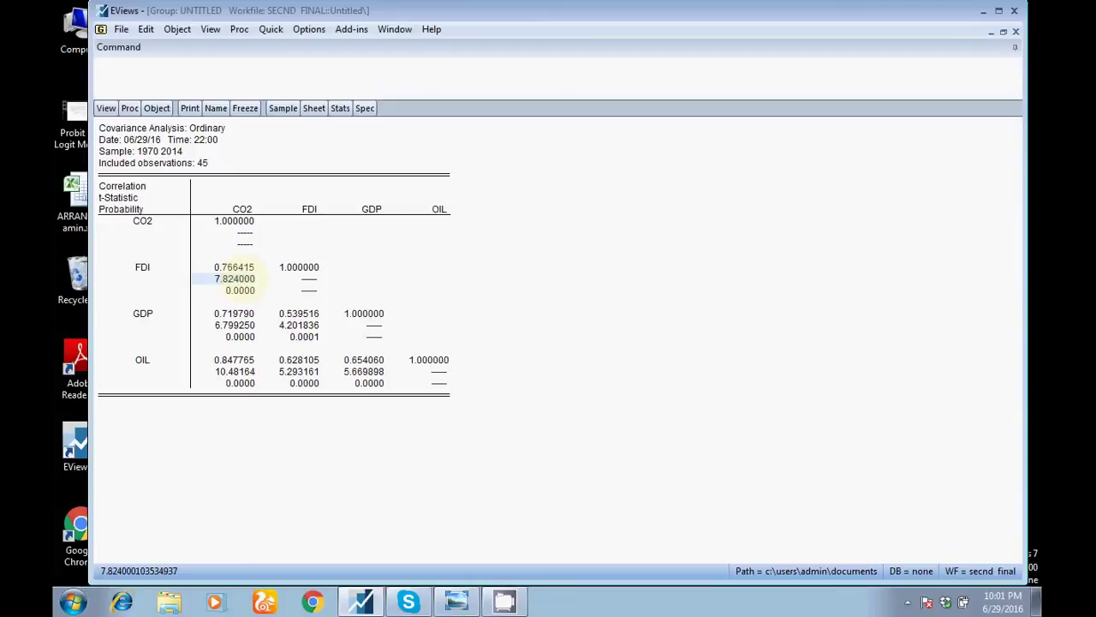
pyautogui.click(240, 290)
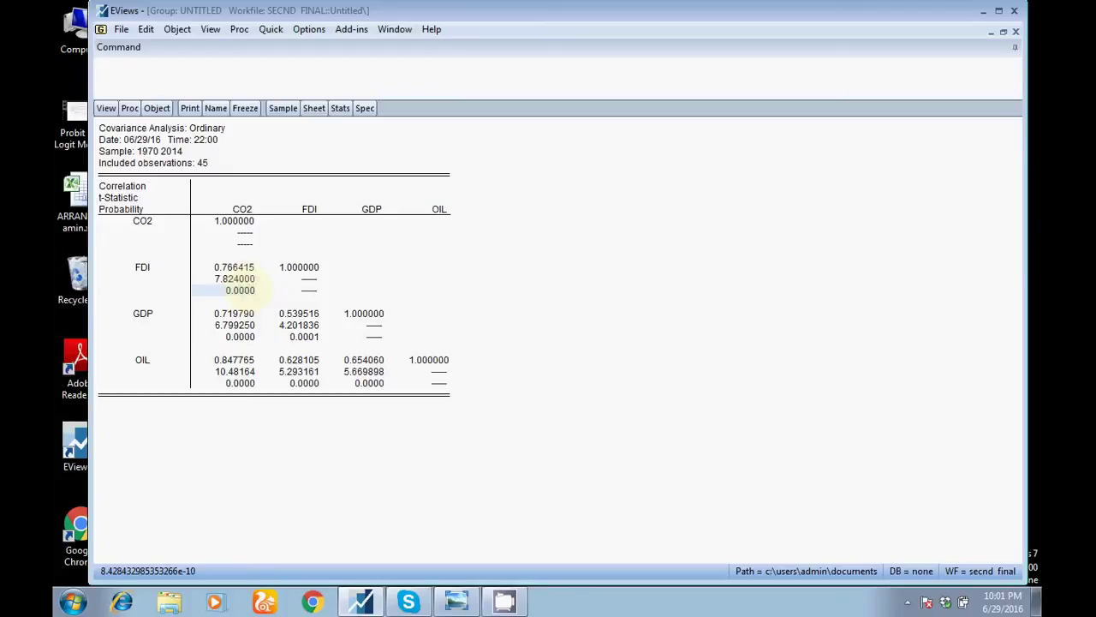
pyautogui.click(240, 255)
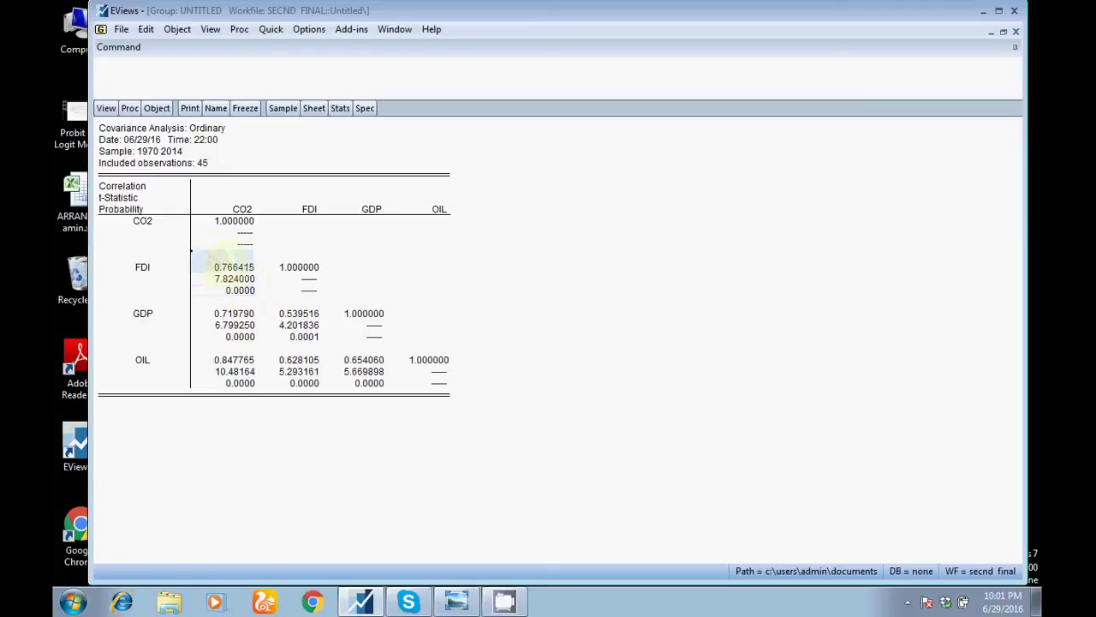
pyautogui.click(231, 266)
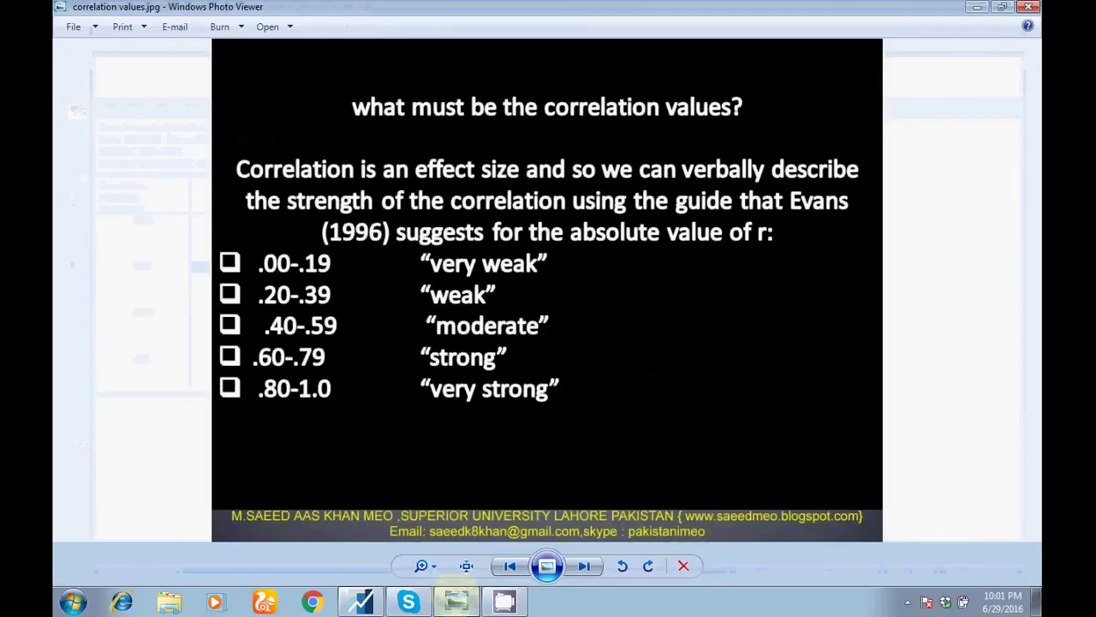
pyautogui.click(456, 602)
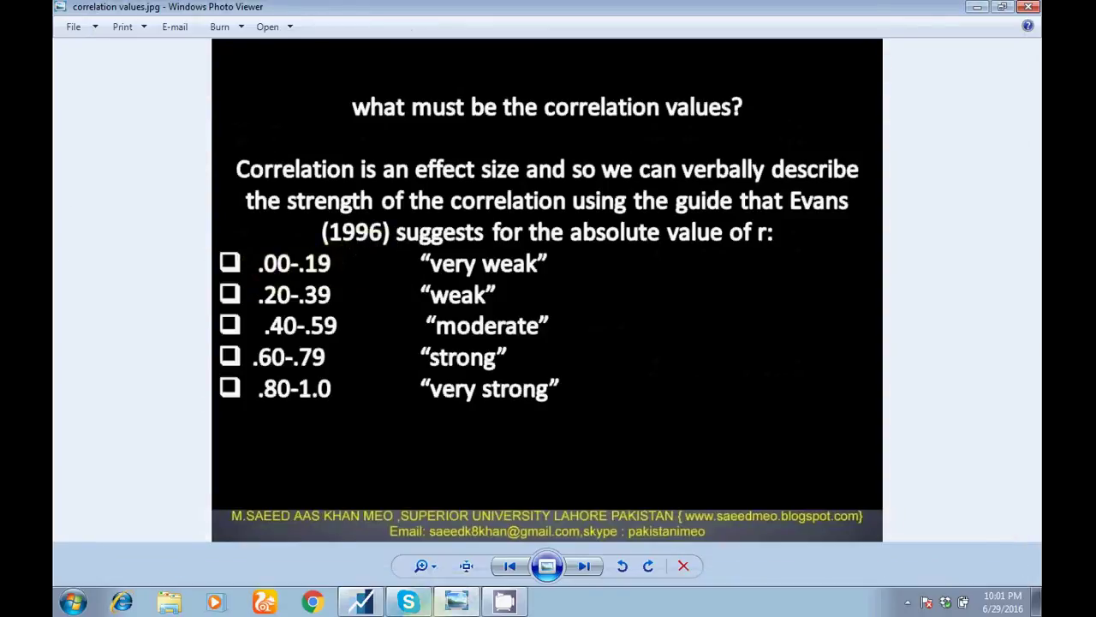
# Step: Compare CO2–FDI's 0.766415 against the strength guide, placing it in the 'strong' band
pyautogui.click(359, 602)
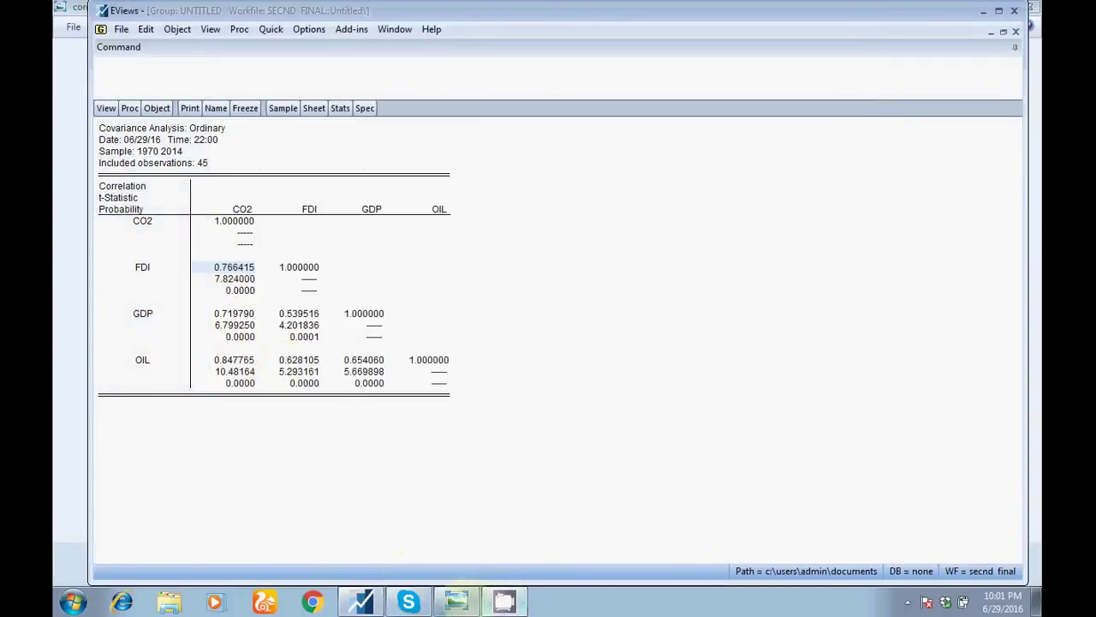
pyautogui.click(457, 602)
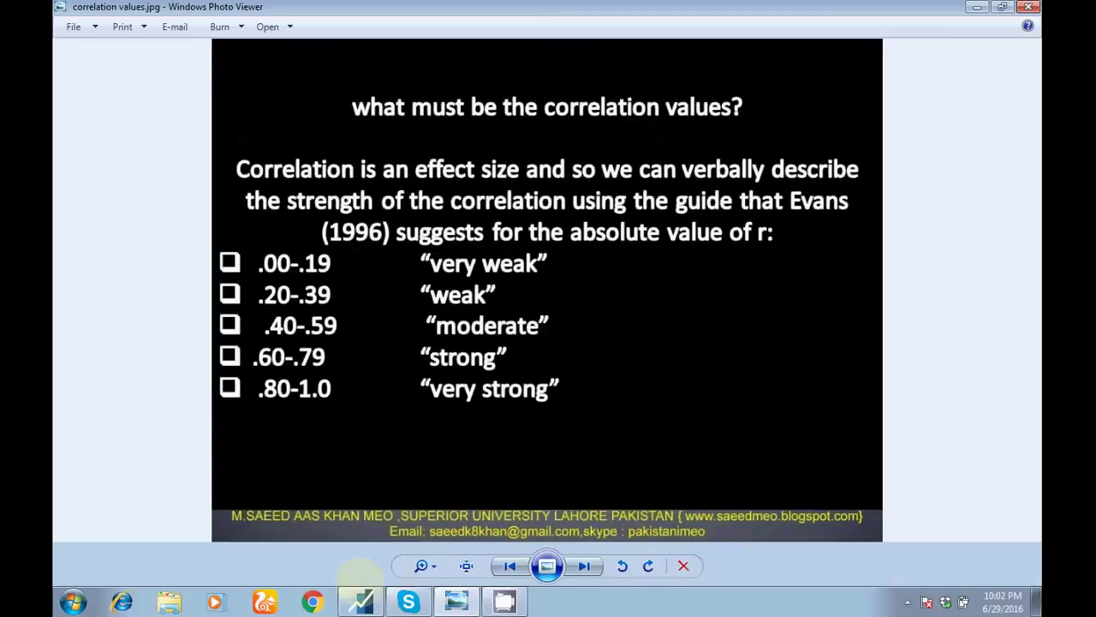
pyautogui.click(361, 601)
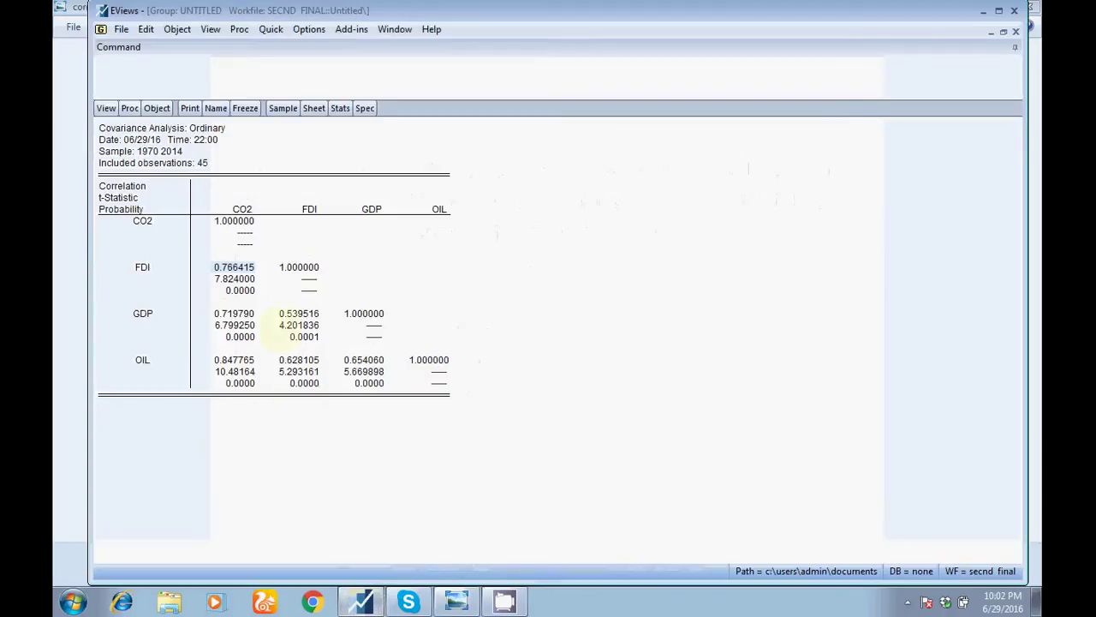
pyautogui.click(227, 266)
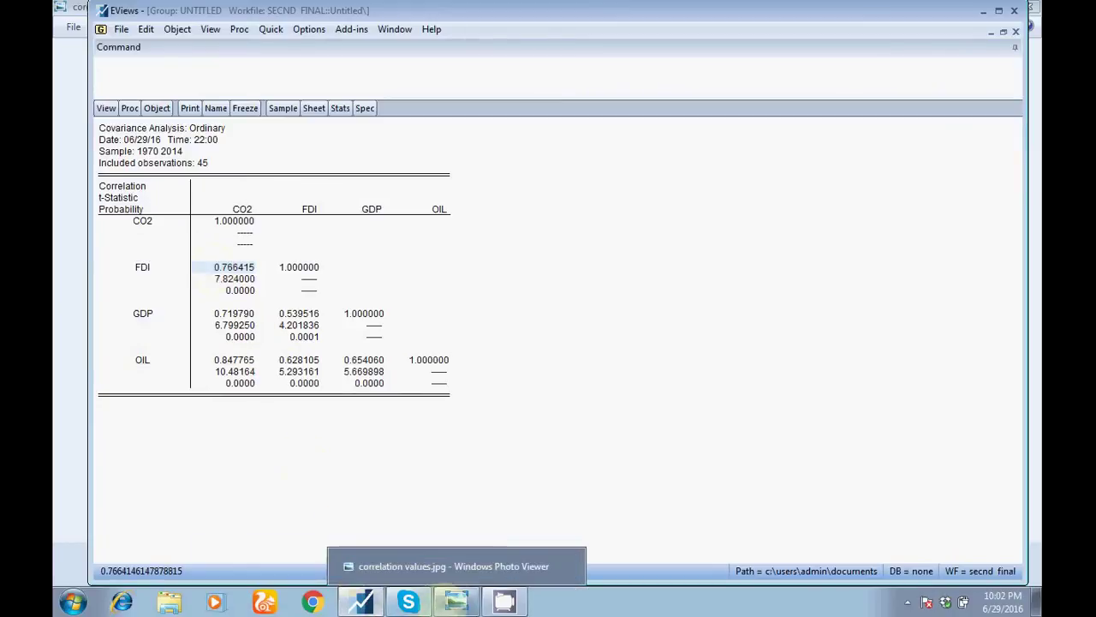
pyautogui.click(456, 602)
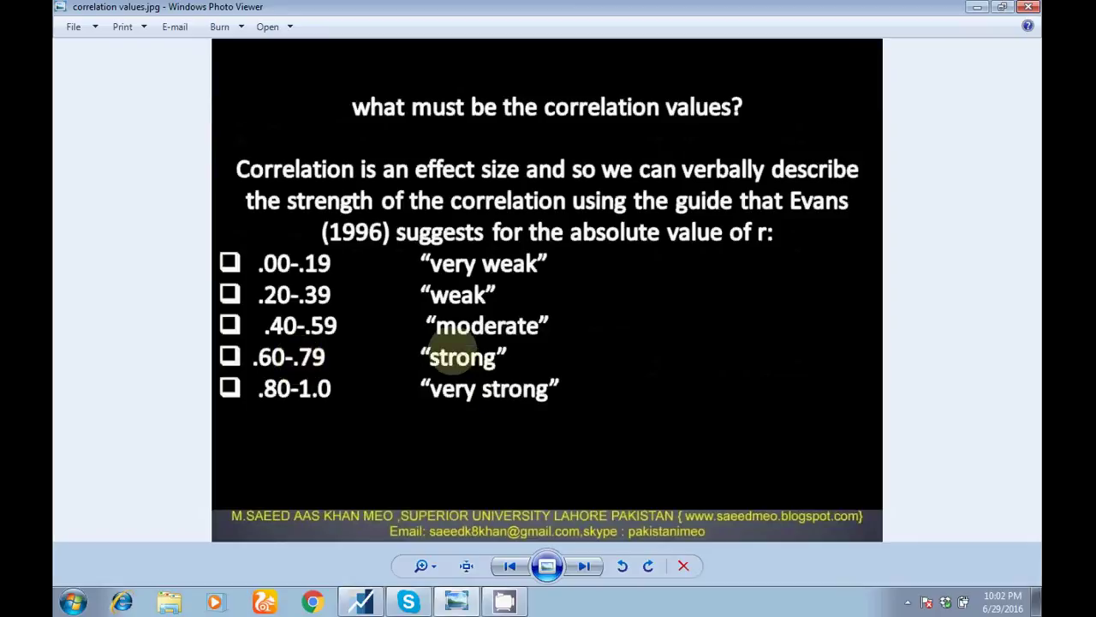
pyautogui.moveTo(358, 591)
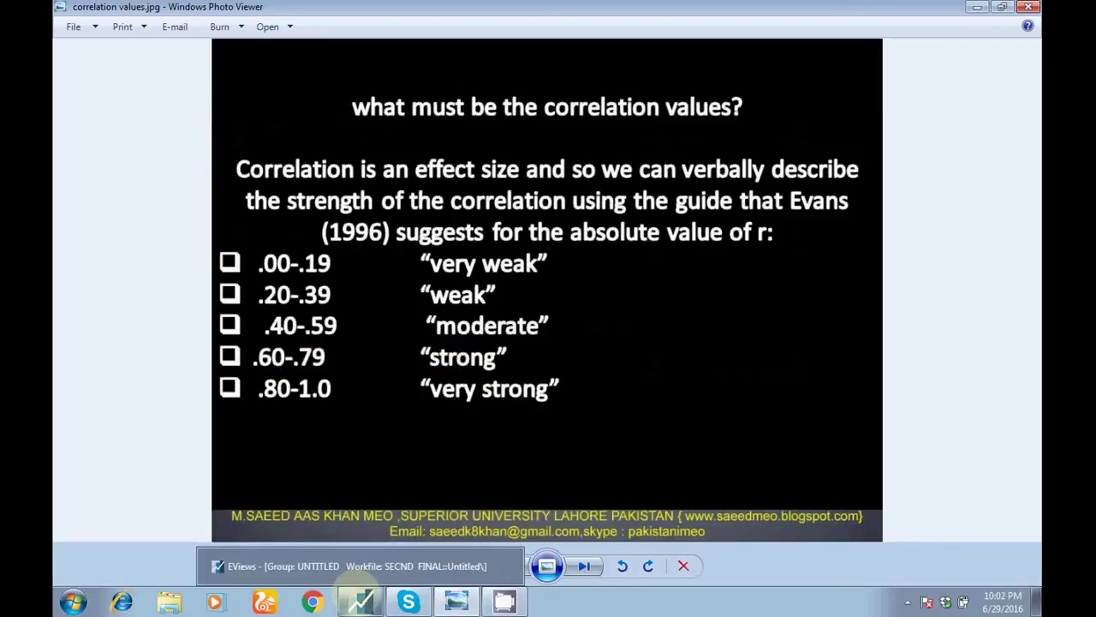
pyautogui.click(456, 602)
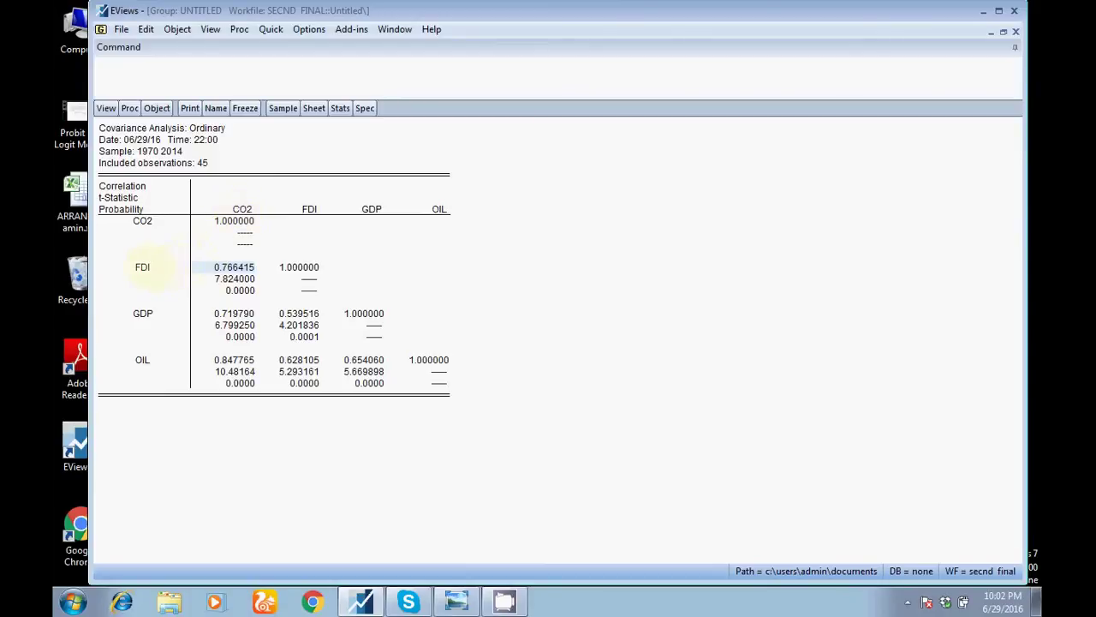
# Step: Mark OIL's CO2 correlation 0.847765, t-statistic and probability, and compare it with the strength guide
pyautogui.click(218, 268)
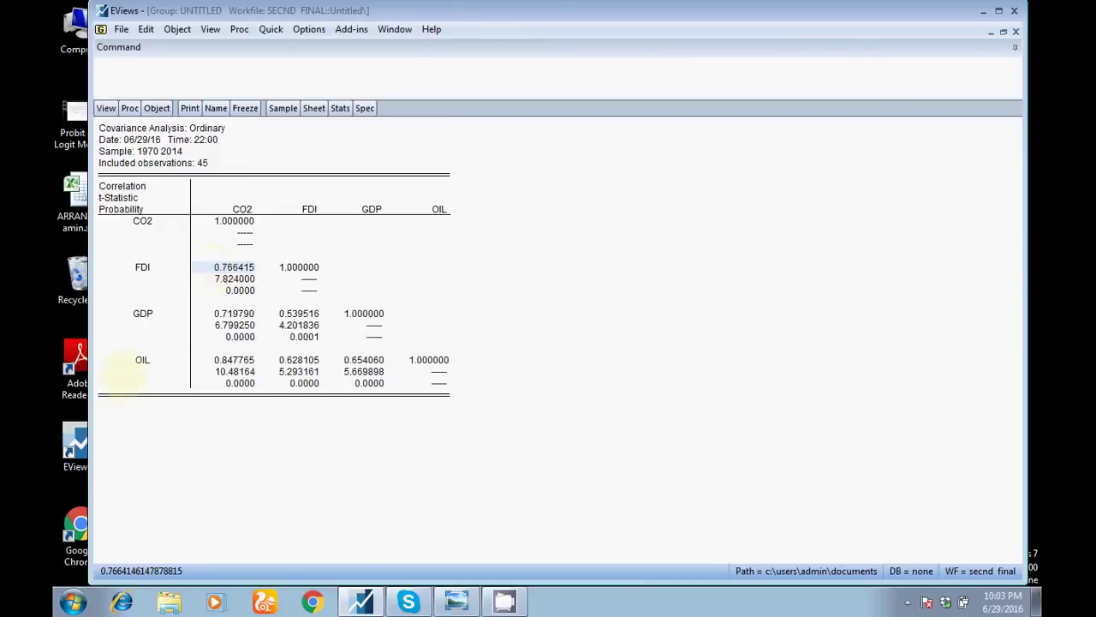
pyautogui.click(111, 360)
pyautogui.moveTo(230, 355); pyautogui.dragTo(218, 394)
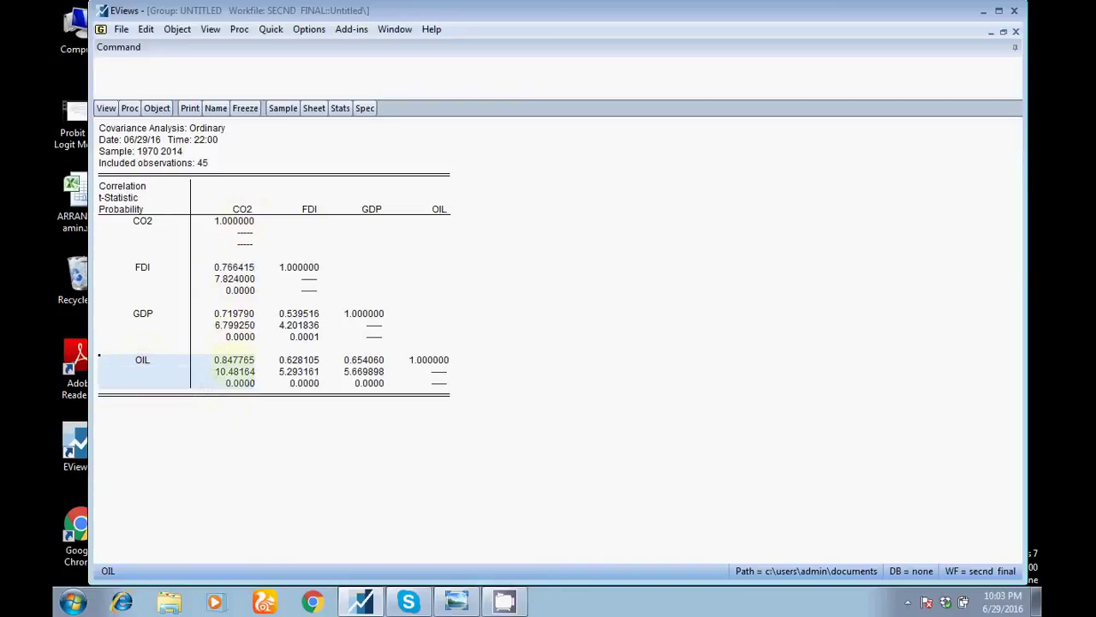
pyautogui.click(456, 601)
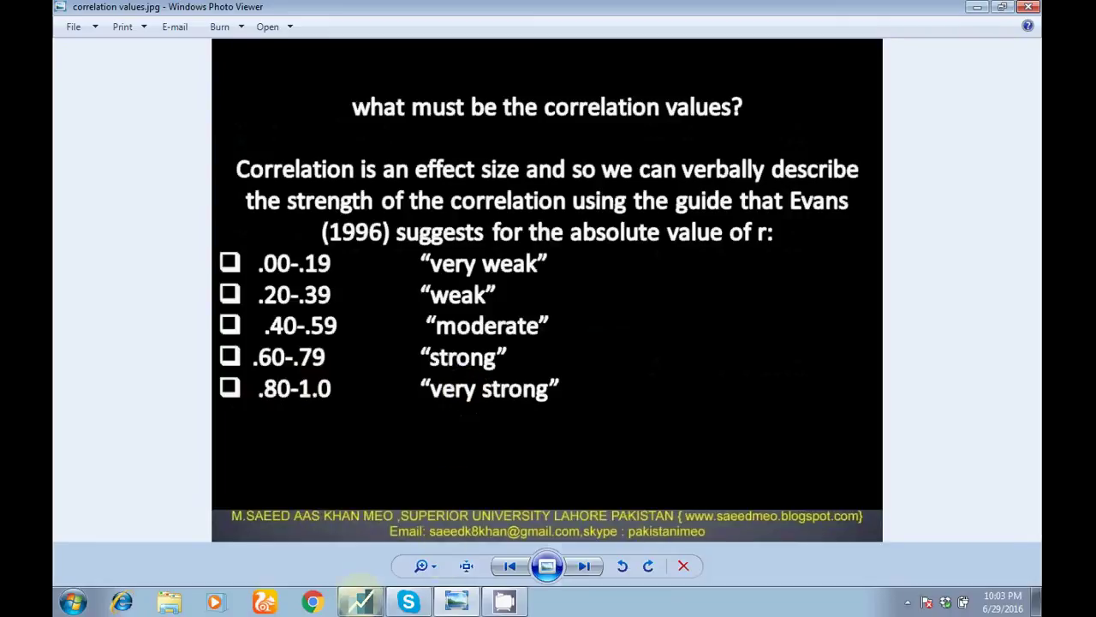
pyautogui.click(361, 602)
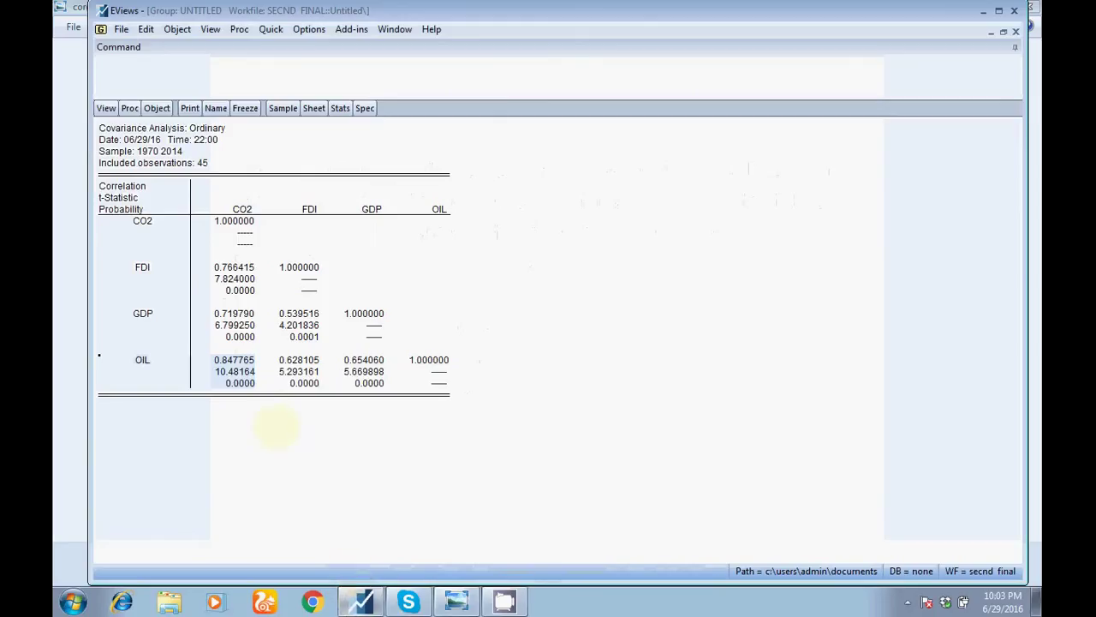
pyautogui.click(150, 360)
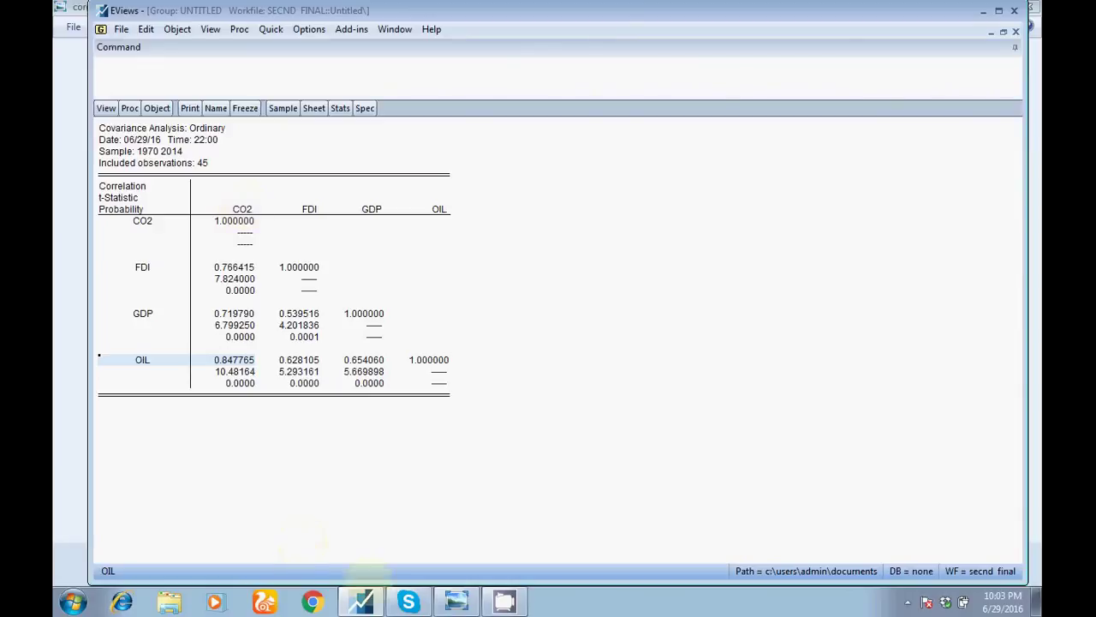
pyautogui.click(456, 602)
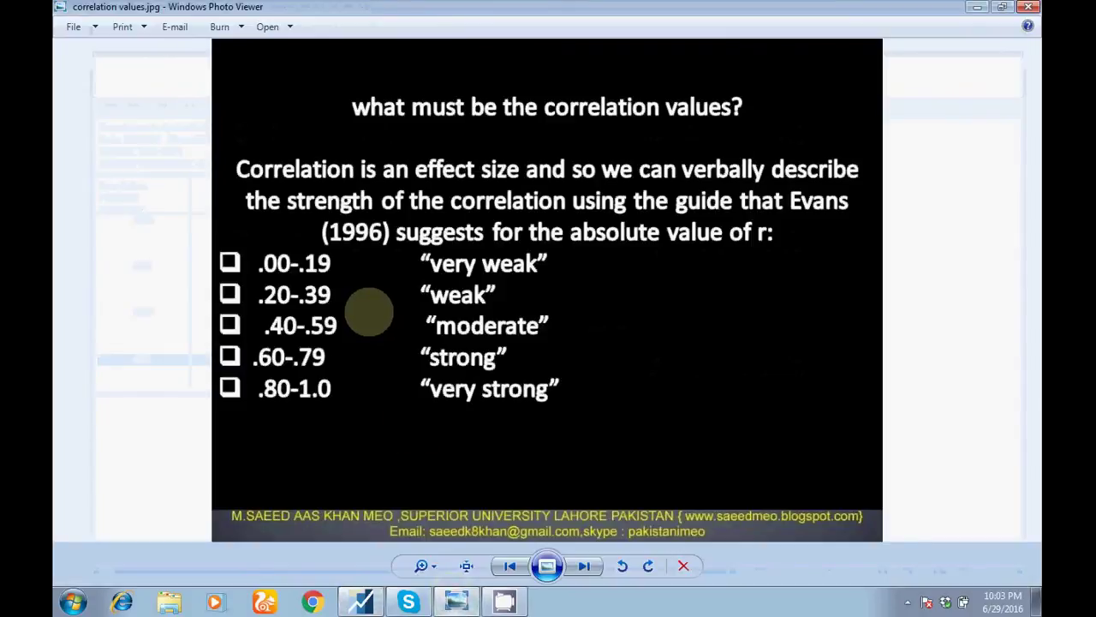